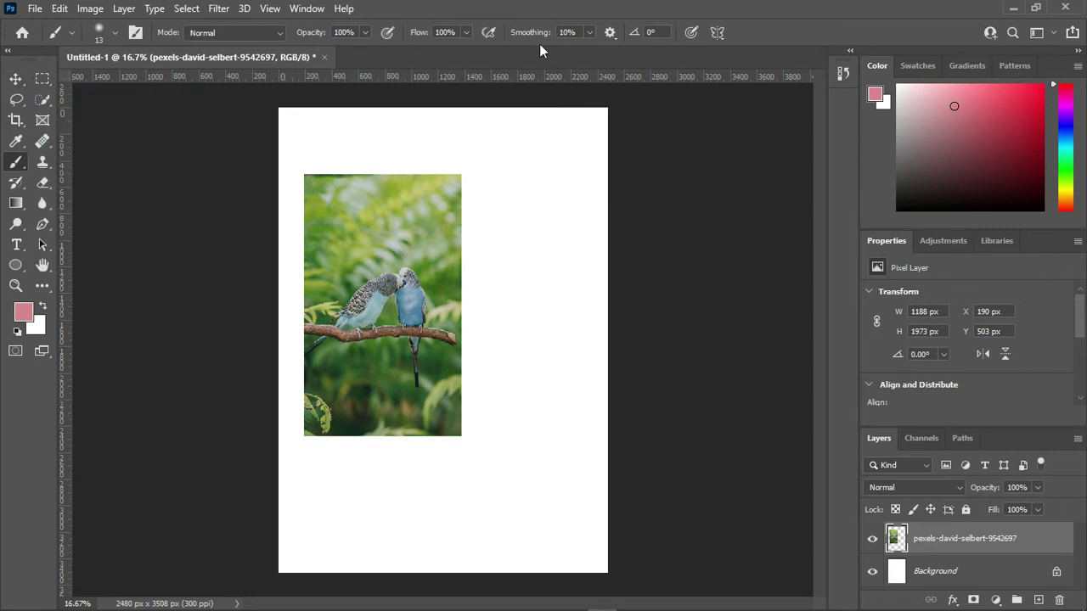
left_click(16, 80)
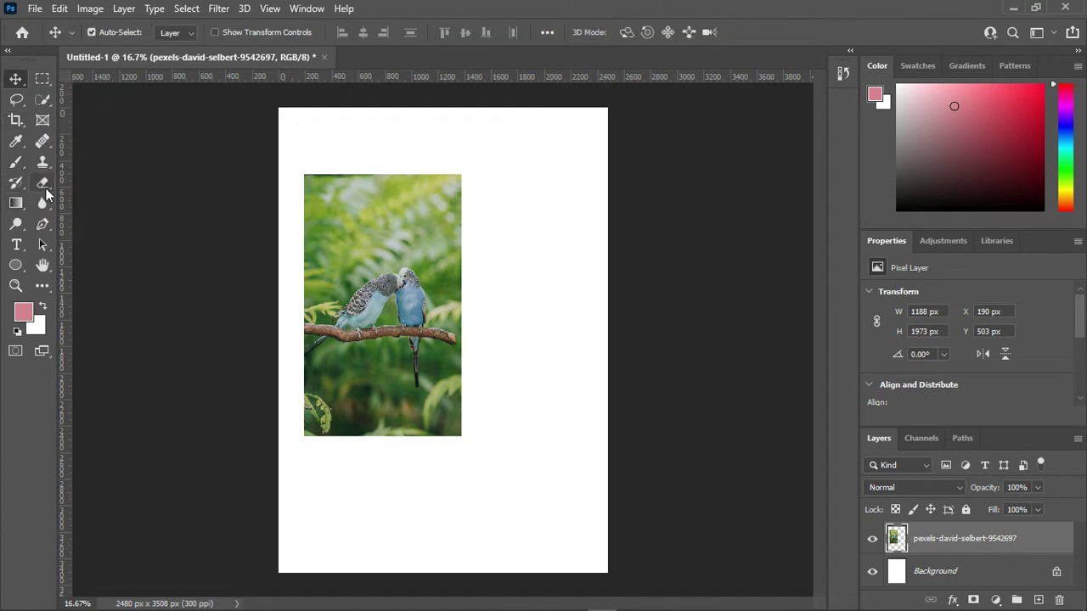
left_click(44, 187)
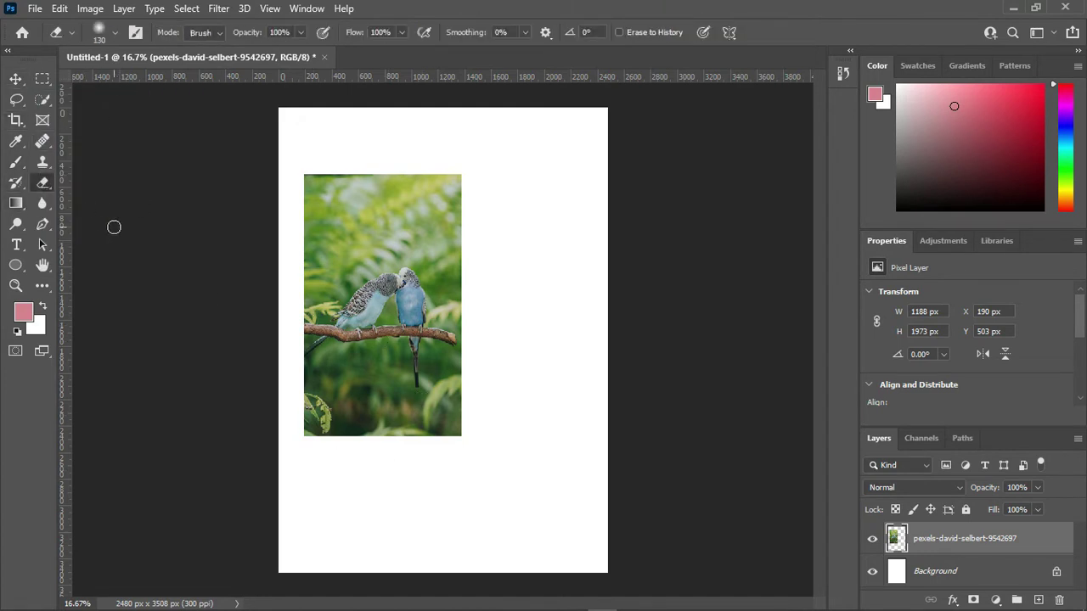
key("v")
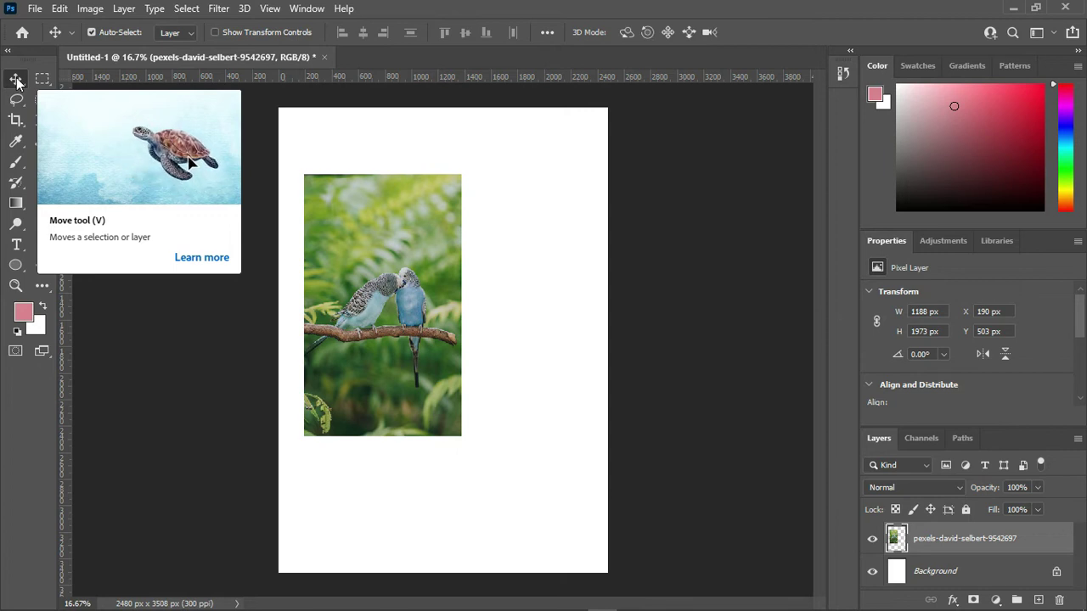
left_click(17, 204)
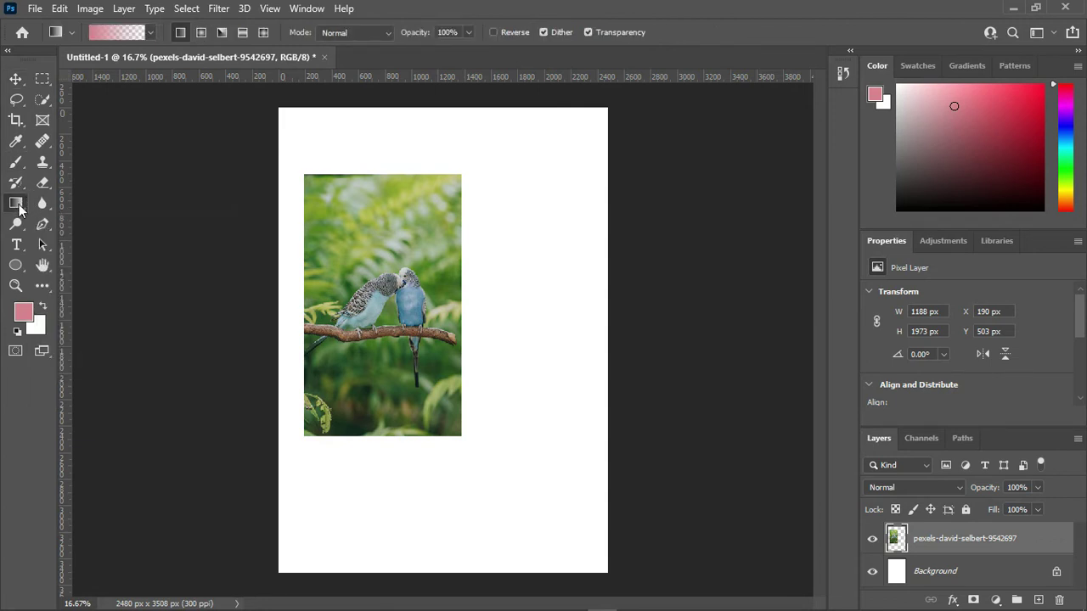
Reposition the bird photo layer on the page with the Move tool, ending at about X 293 px, Y 676 px
left_click(13, 79)
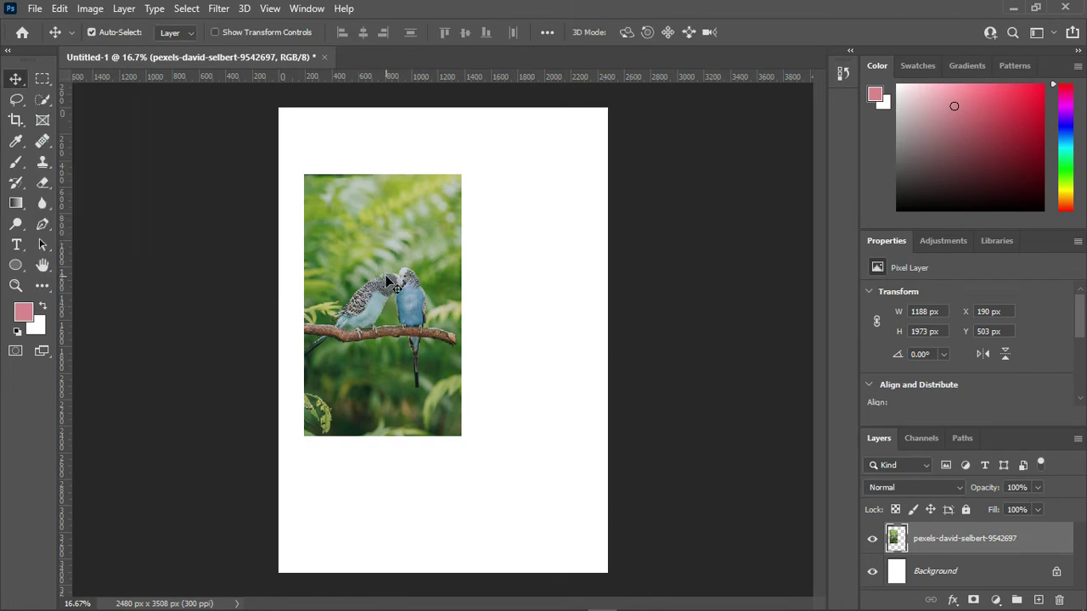
left_click_drag(386, 282, 381, 247)
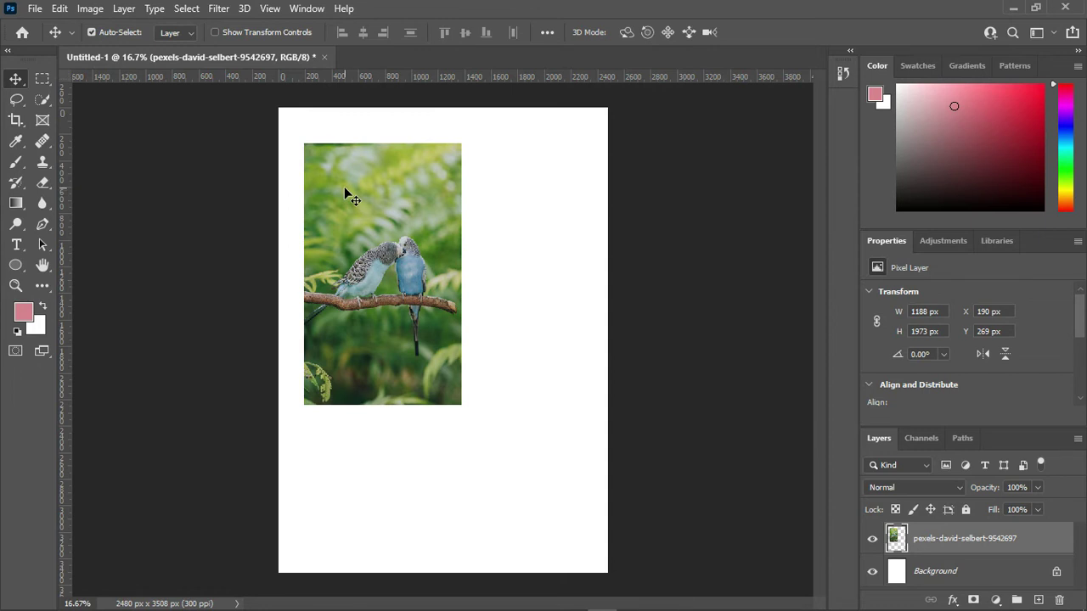
left_click_drag(345, 190, 483, 339)
left_click_drag(539, 443, 420, 307)
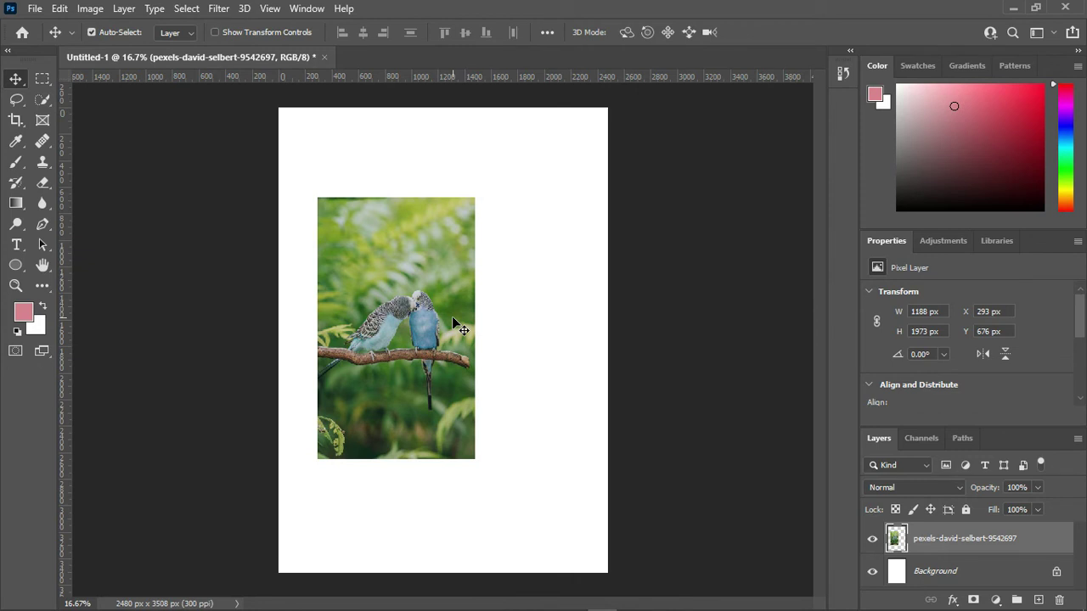
Create a new A4 portrait document at 300 ppi in RGB with a white background and make it the active document
key("ctrl+n")
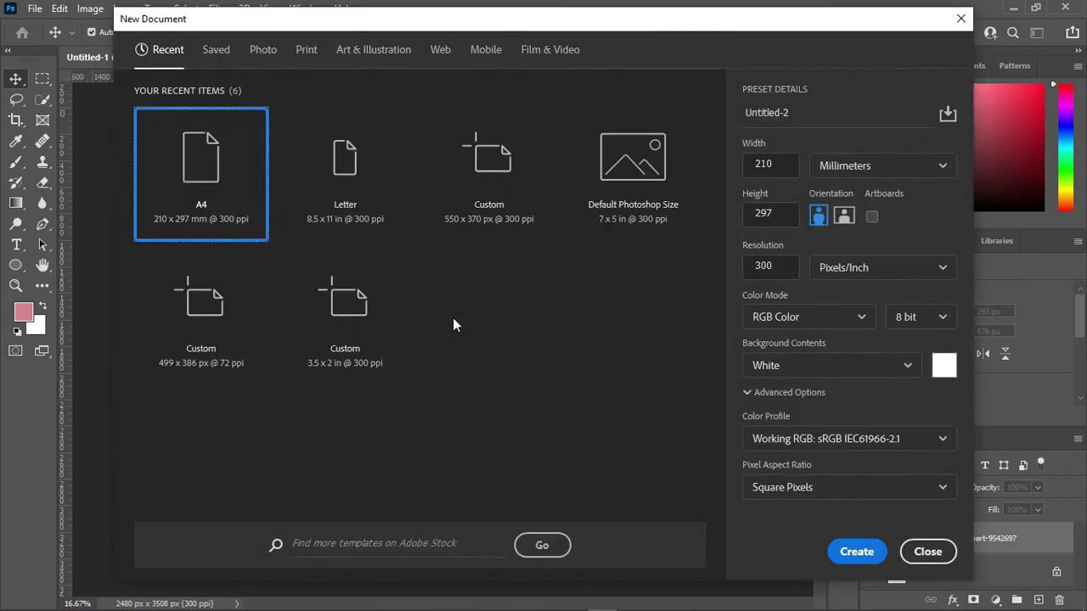
left_click(857, 553)
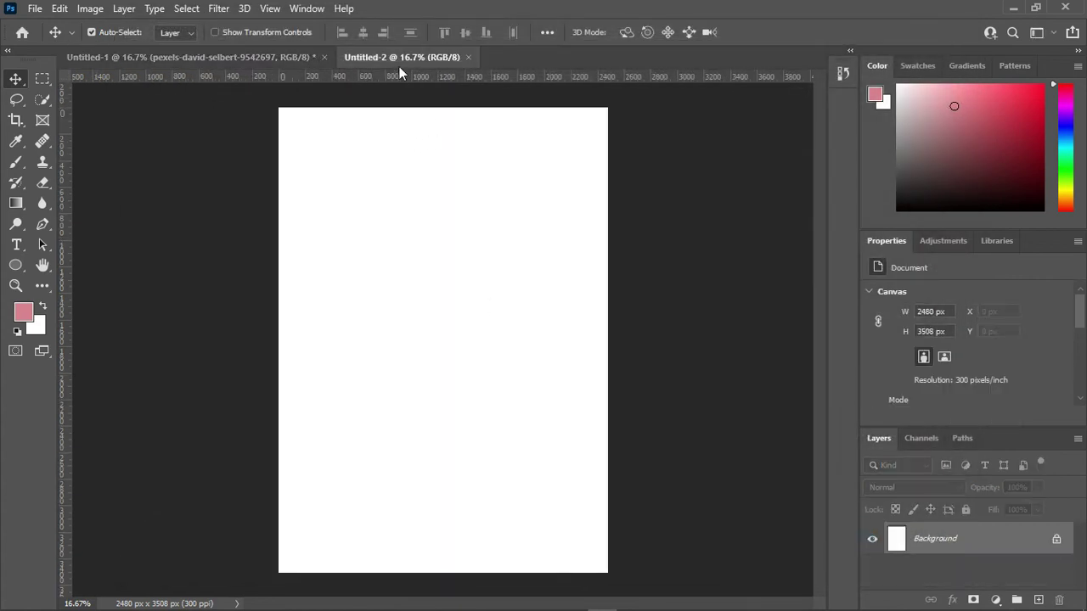
left_click(235, 51)
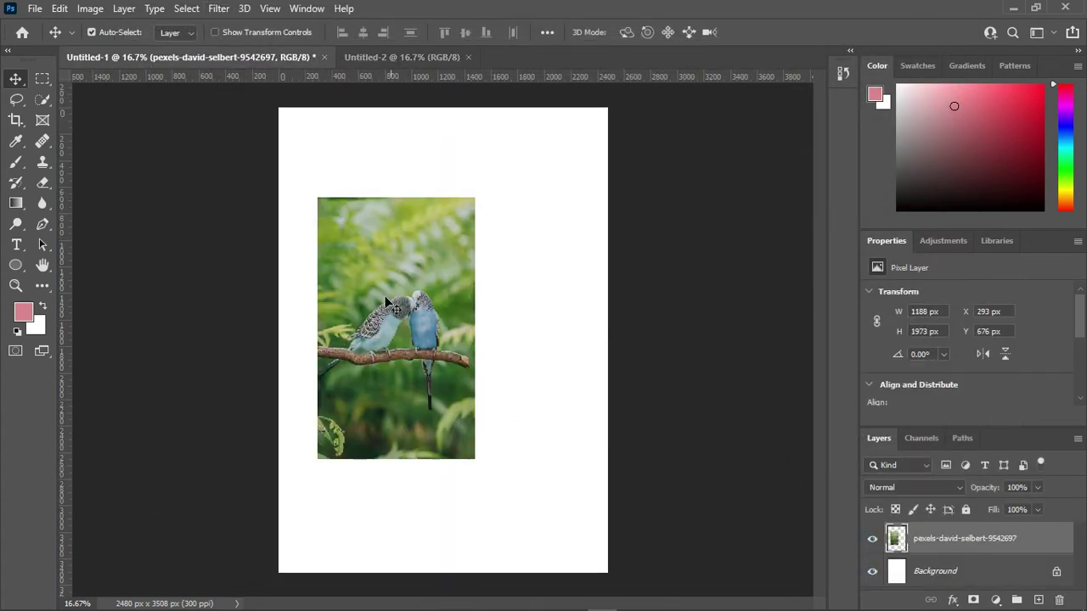
left_click(402, 57)
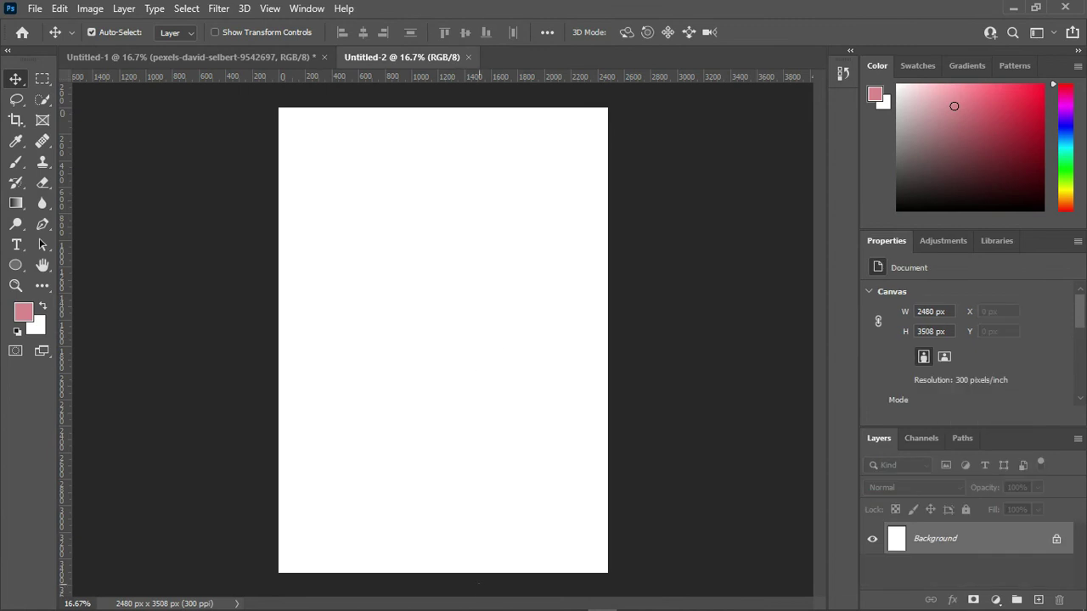
Place the palm tree image pexels-esrageziyor-11495862 from the Downloads folder into Untitled-2 at its default fit
left_click(426, 600)
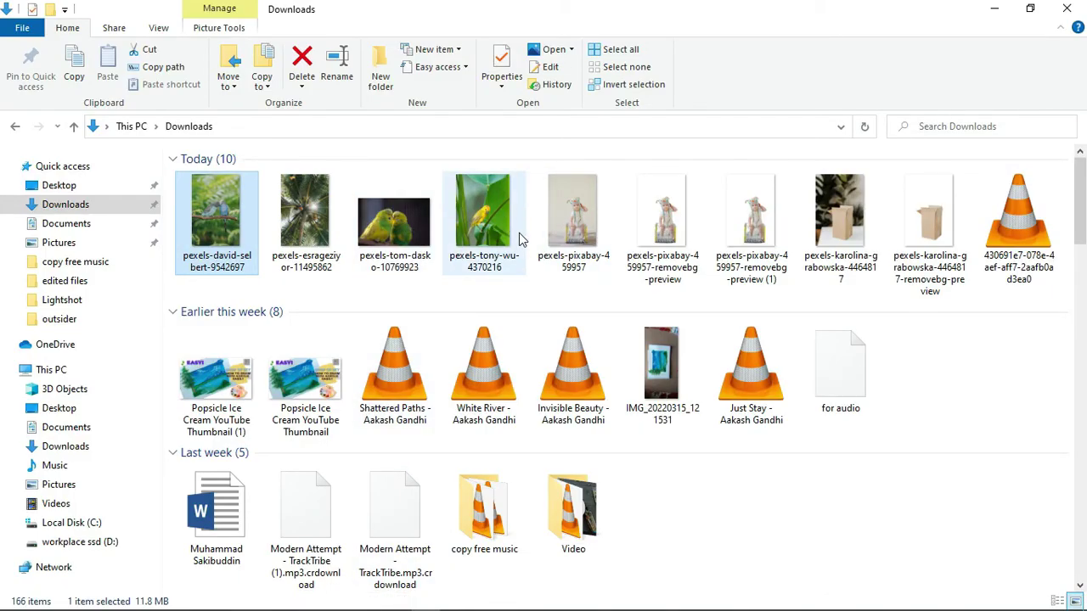
left_click_drag(307, 208, 487, 370)
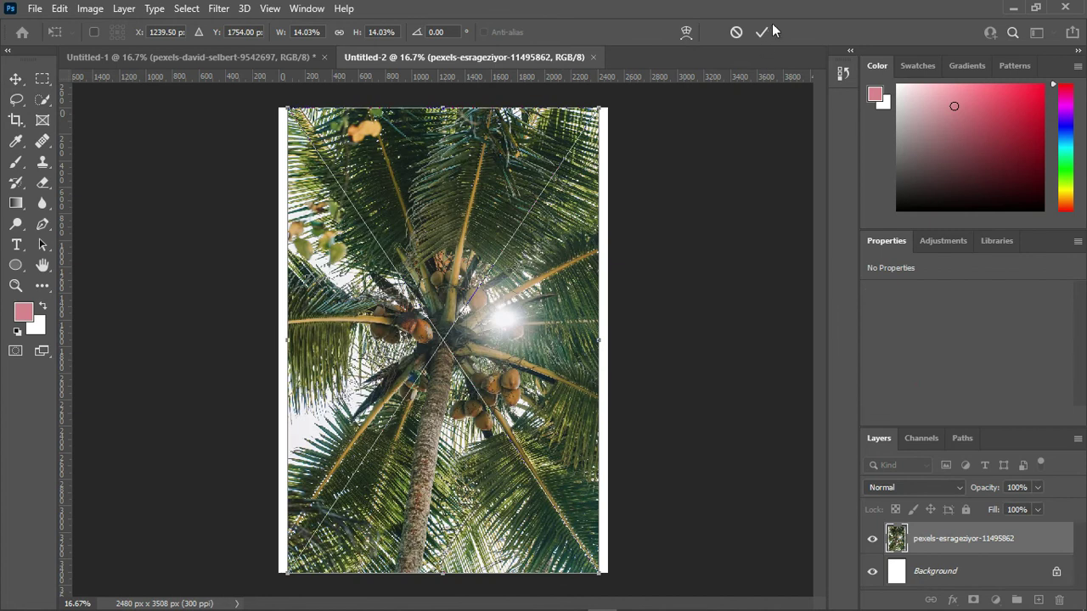
key("Return")
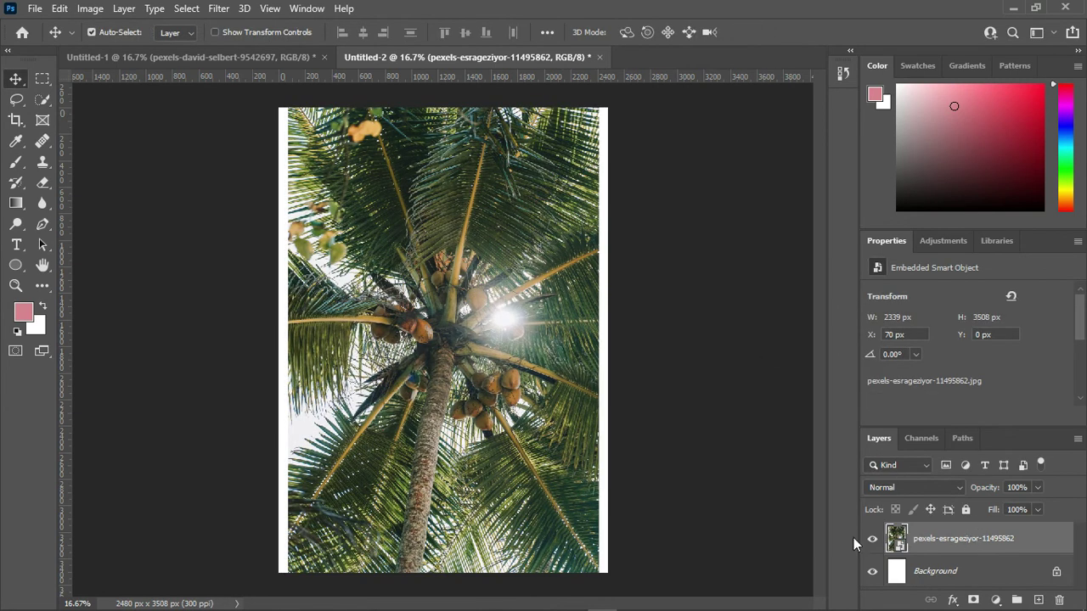
In Untitled-1, draw a freehand Lasso selection of about 1043 by 1002 px around the two birds
left_click(194, 57)
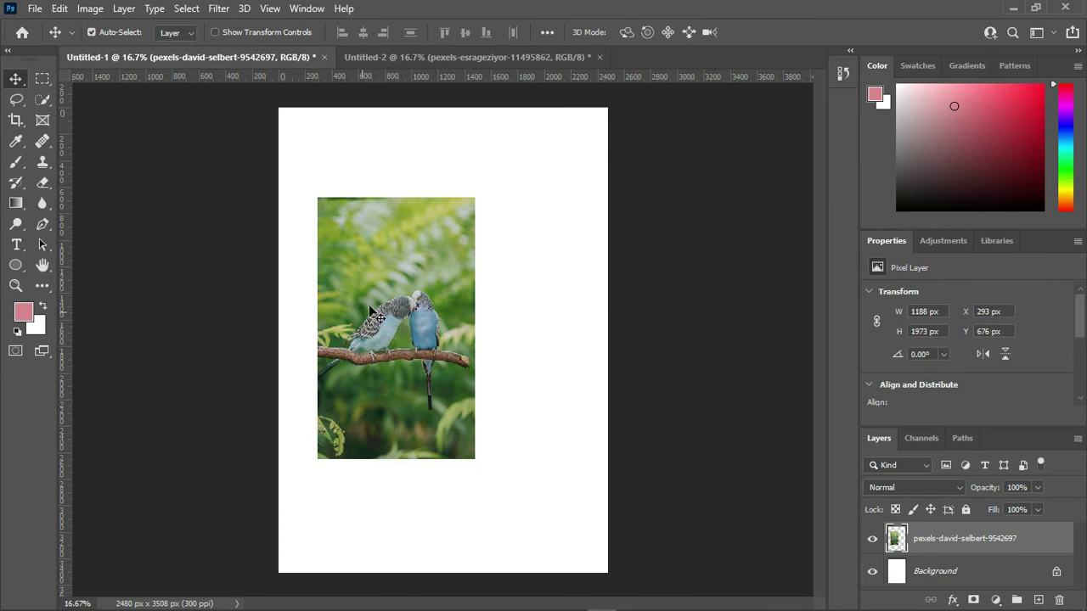
left_click(17, 100)
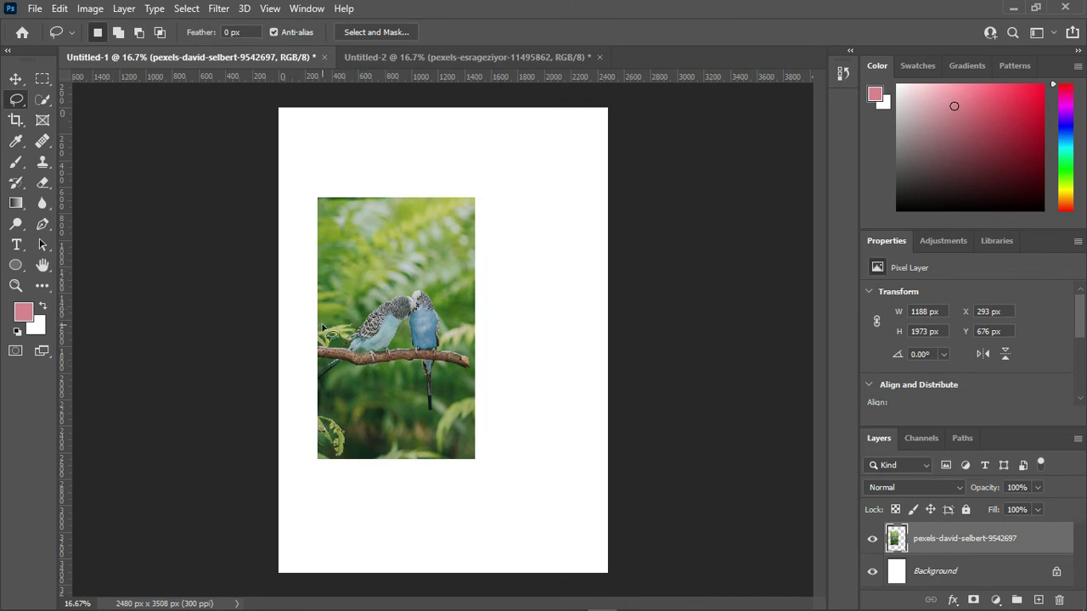
mouse_move(340, 319)
left_mouse_down()
mouse_move(397, 283)
mouse_move(443, 296)
mouse_move(460, 388)
mouse_move(453, 416)
mouse_move(402, 412)
mouse_move(337, 369)
mouse_move(326, 326)
left_mouse_up()
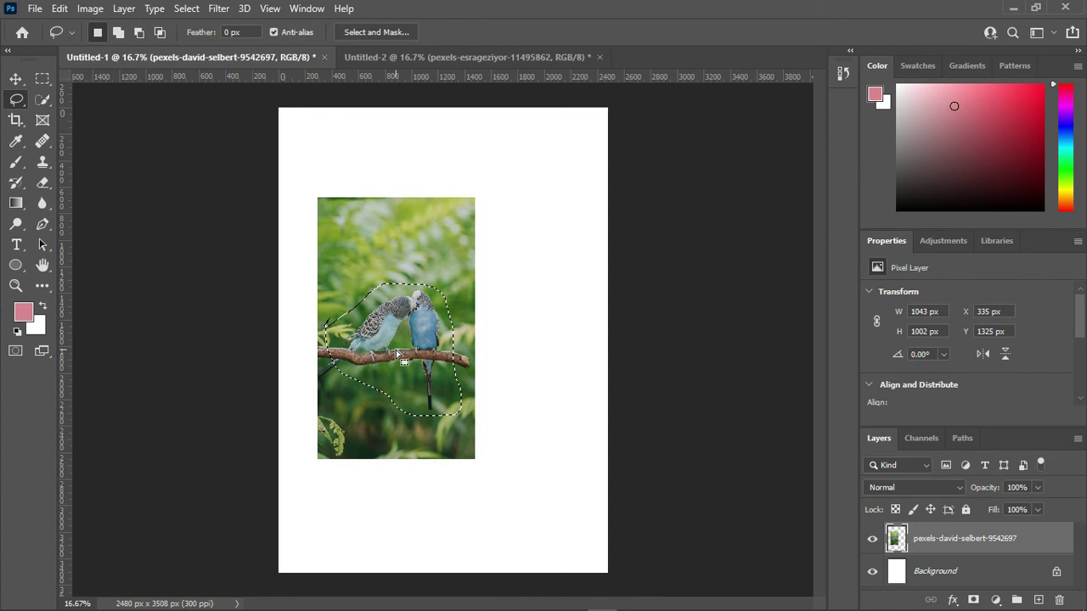
Copy the lassoed birds into Untitled-2 with the Move tool, placing them over the upper palm leaves at about X 718 px, Y 503 px
key("v")
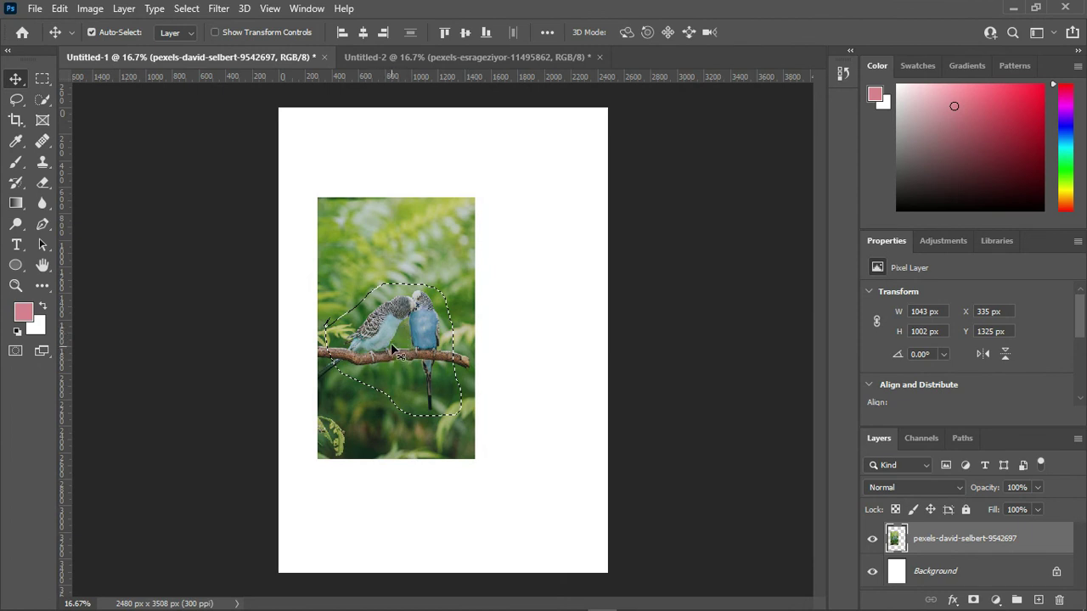
left_click_drag(392, 336, 497, 188)
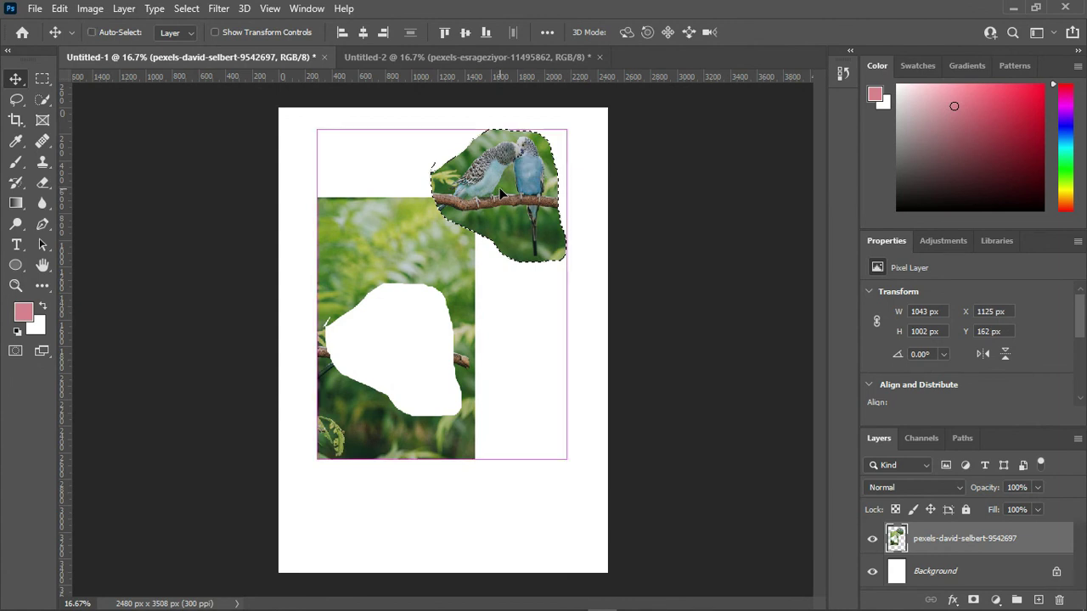
key("ctrl+z")
left_click_drag(410, 325, 449, 258)
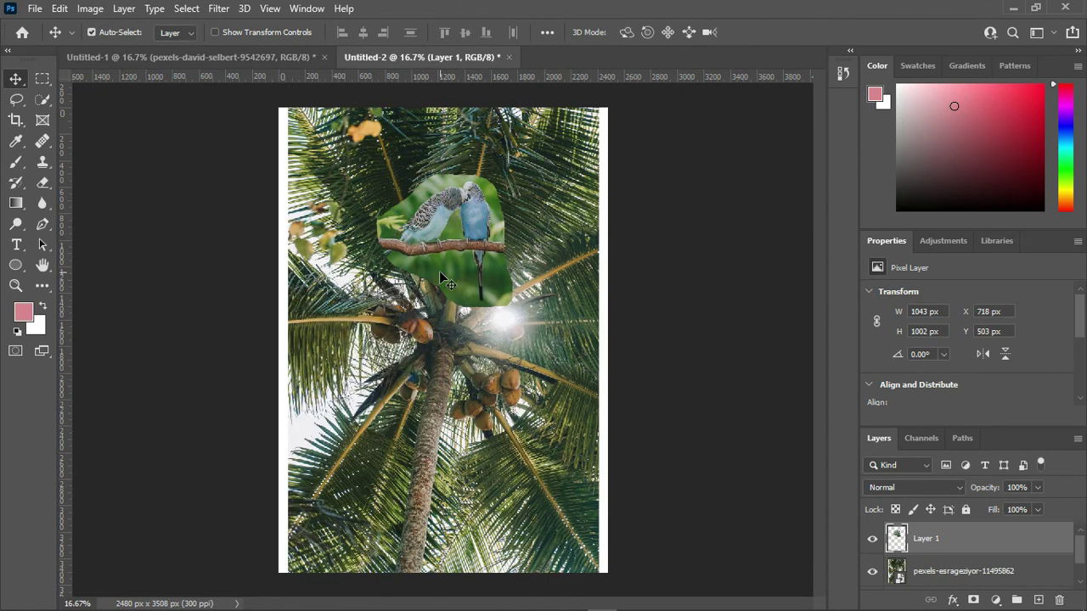
In Untitled-1, reset the colors to default black and white and lasso the two birds again, about 785 by 888 px
left_click(293, 56)
key("ctrl+z")
key("d")
left_click(16, 99)
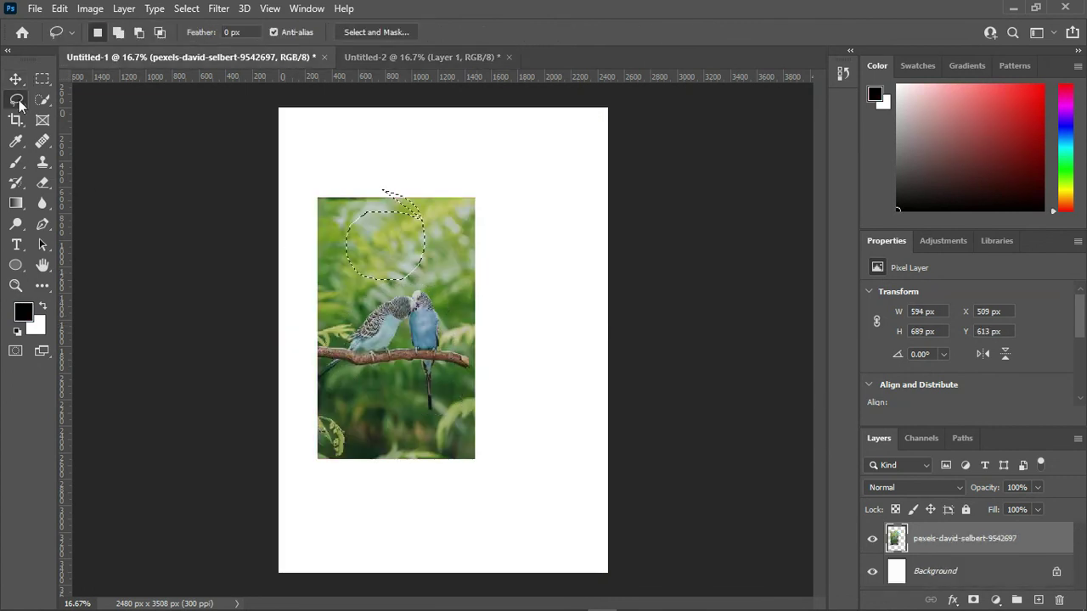
mouse_move(421, 289)
left_mouse_down()
mouse_move(363, 380)
mouse_move(438, 301)
mouse_move(387, 273)
left_mouse_up()
Copy the new bird selection into Untitled-2 with the Move tool, placing it below and left of the first cutout, and select the palm layer
left_click(16, 79)
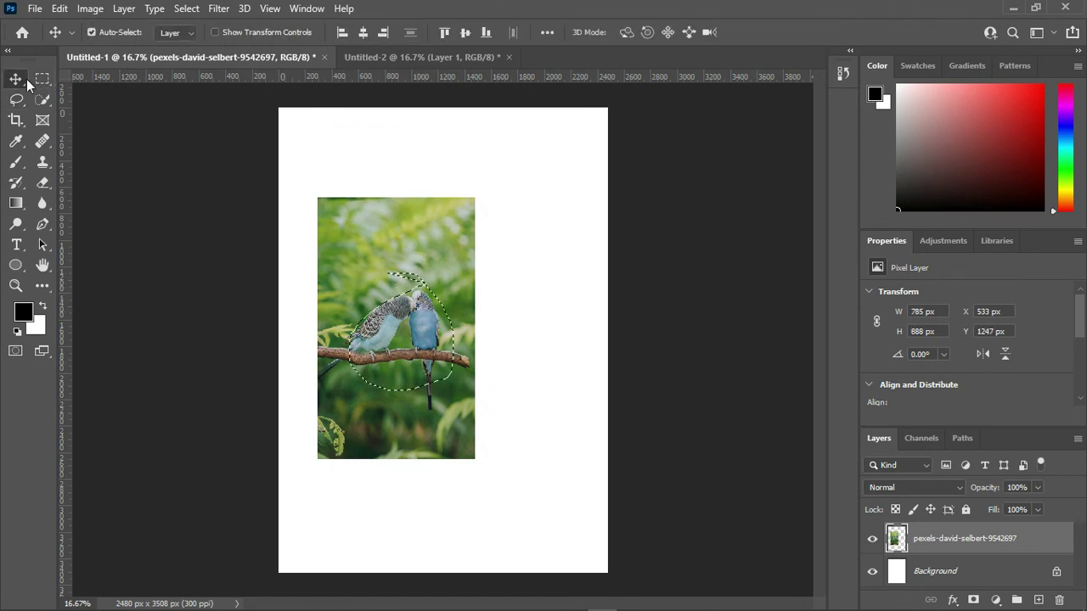
left_click_drag(395, 340, 331, 314)
left_click(342, 349)
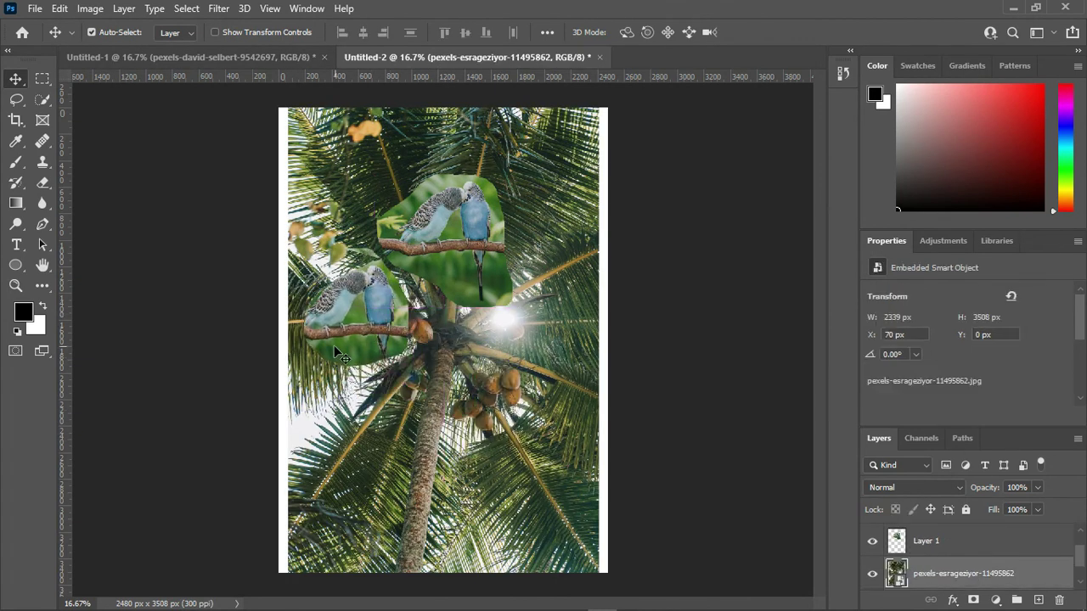